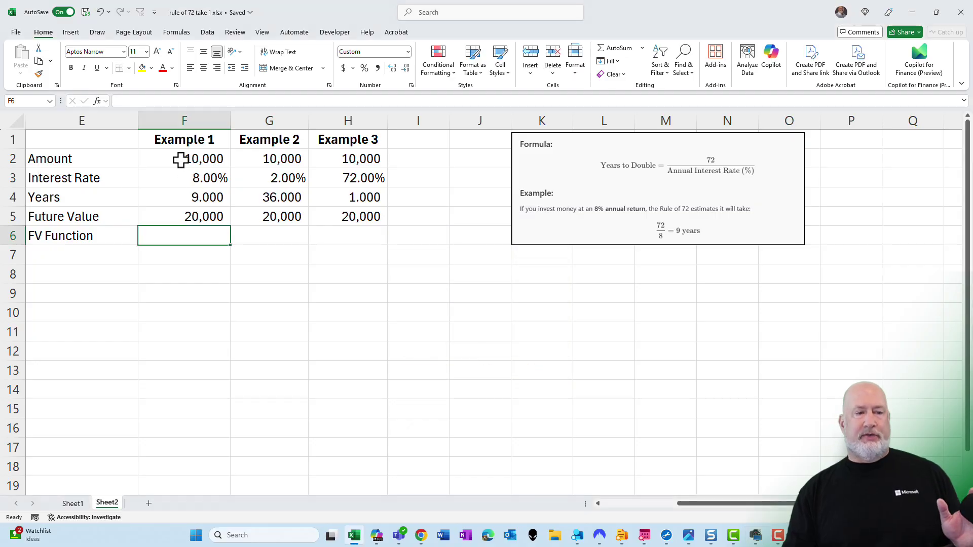
# Step: Review Example 1's amount, 8.00% rate, years-to-double and future value formulas
pyautogui.click(181, 158)
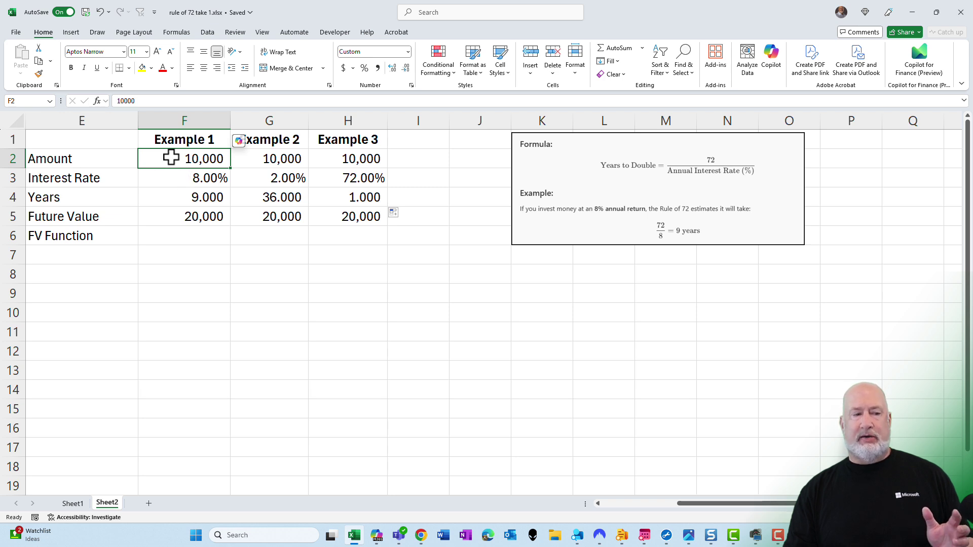
pyautogui.click(171, 171)
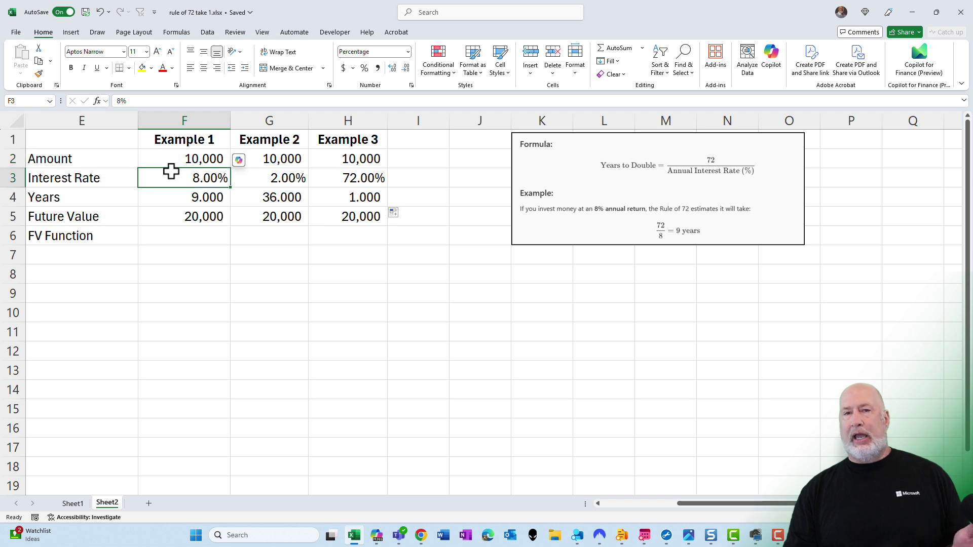
pyautogui.click(176, 198)
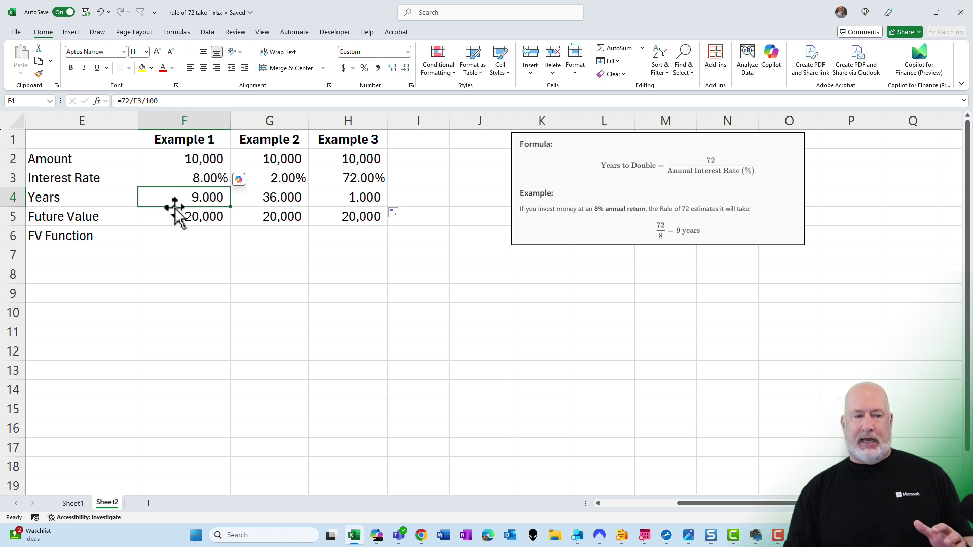
pyautogui.click(177, 218)
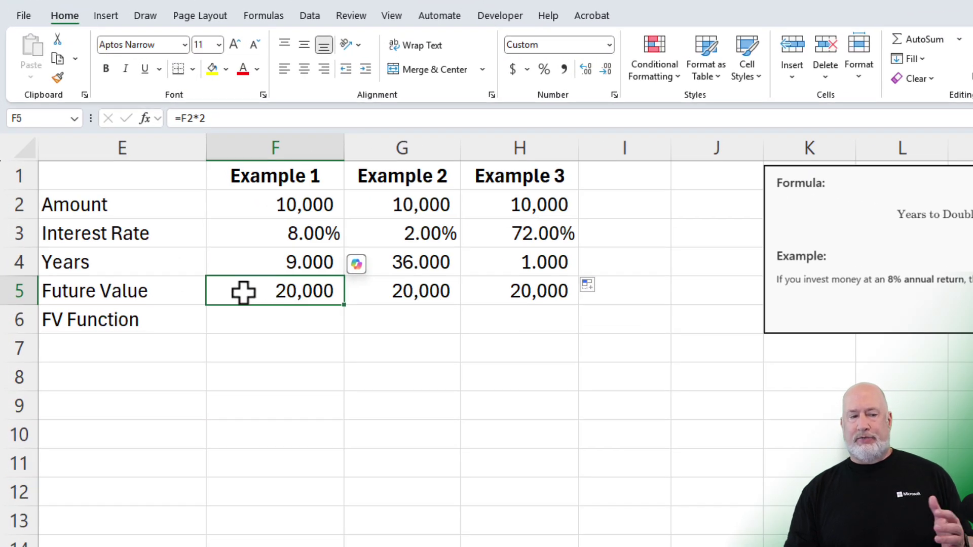
# Step: Enter =FV(F3,F4,0,-F2) in F6, returning 19,990 for Example 1
pyautogui.click(291, 319)
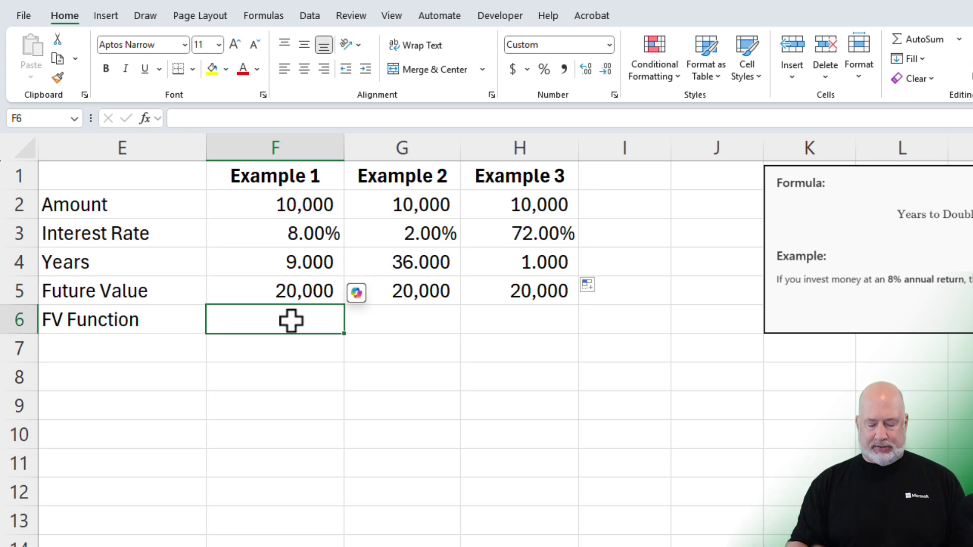
pyautogui.write('=fv')
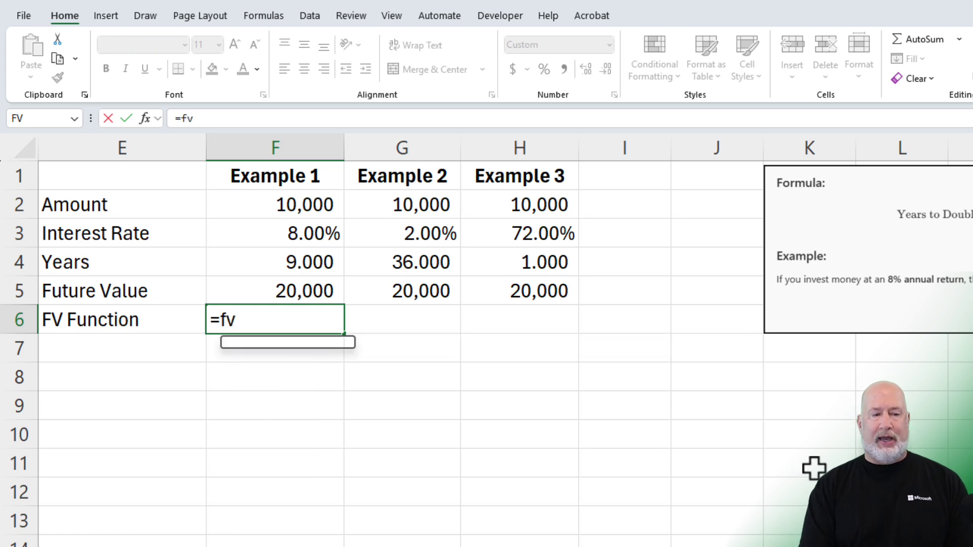
pyautogui.press('Tab')
pyautogui.click(286, 233)
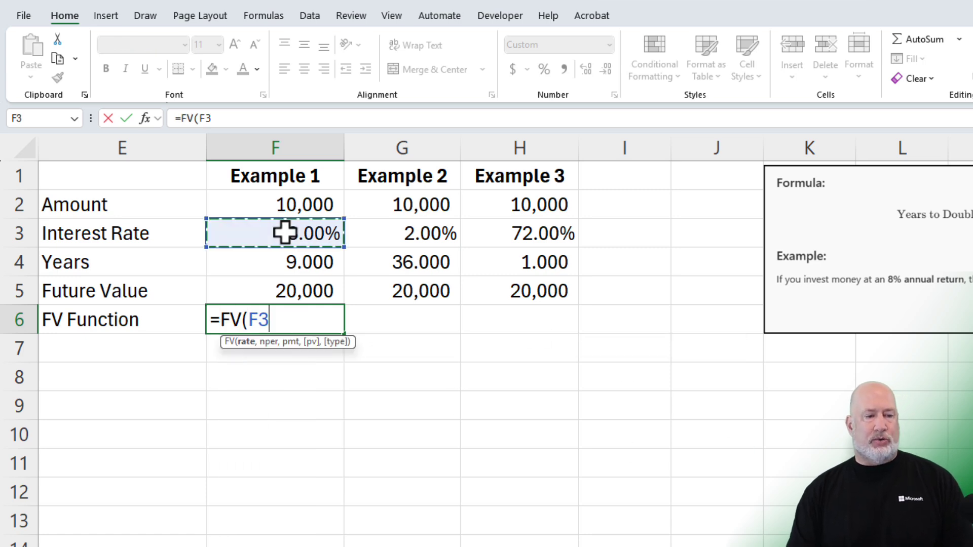
pyautogui.write(',')
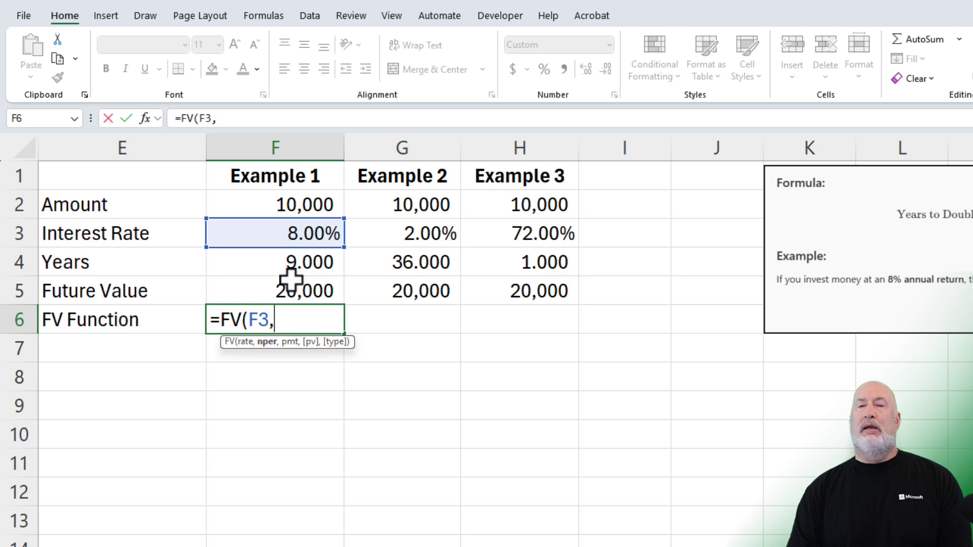
pyautogui.click(262, 261)
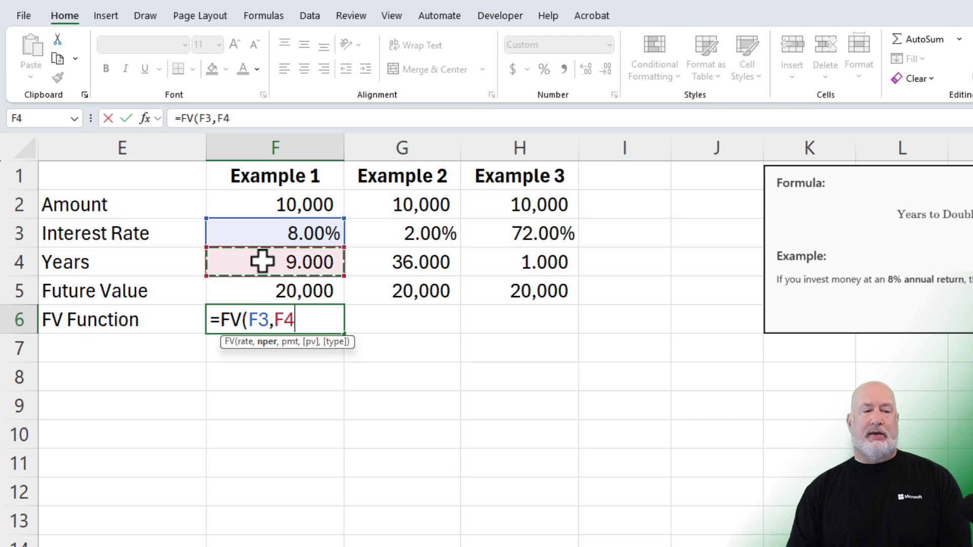
pyautogui.write(',')
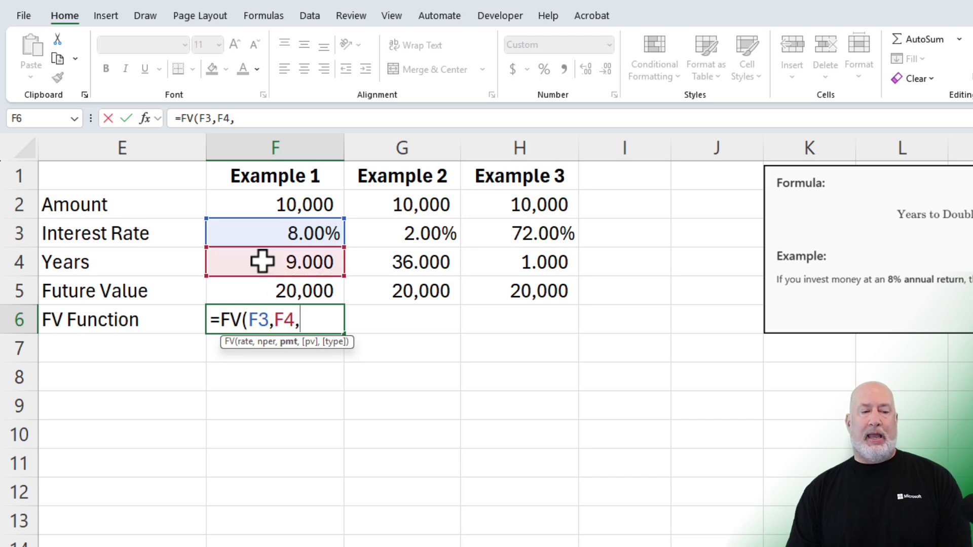
pyautogui.write('0')
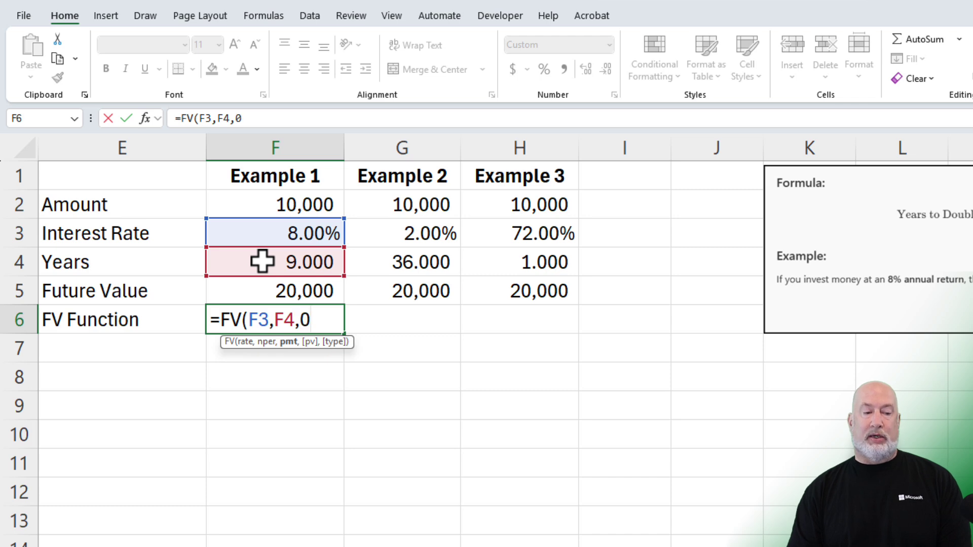
pyautogui.write(',')
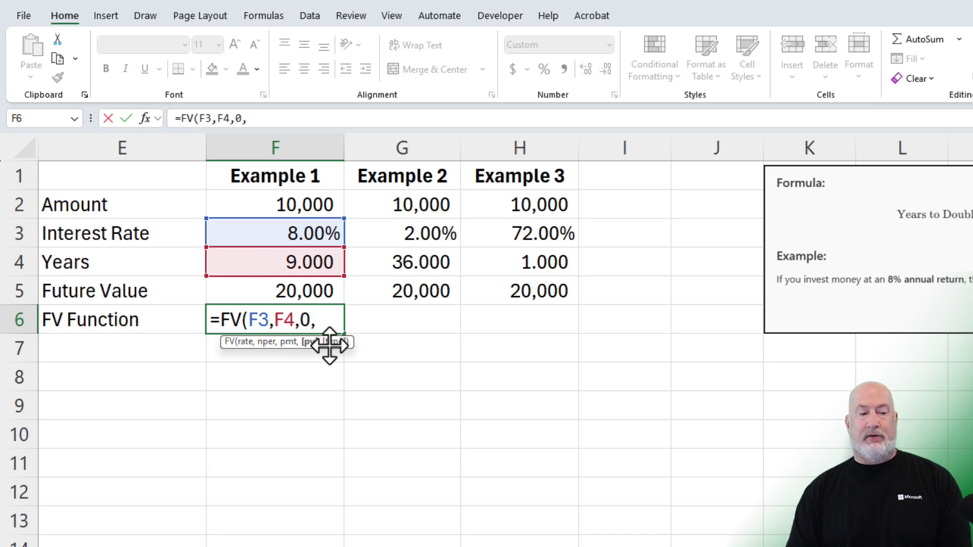
pyautogui.write('-')
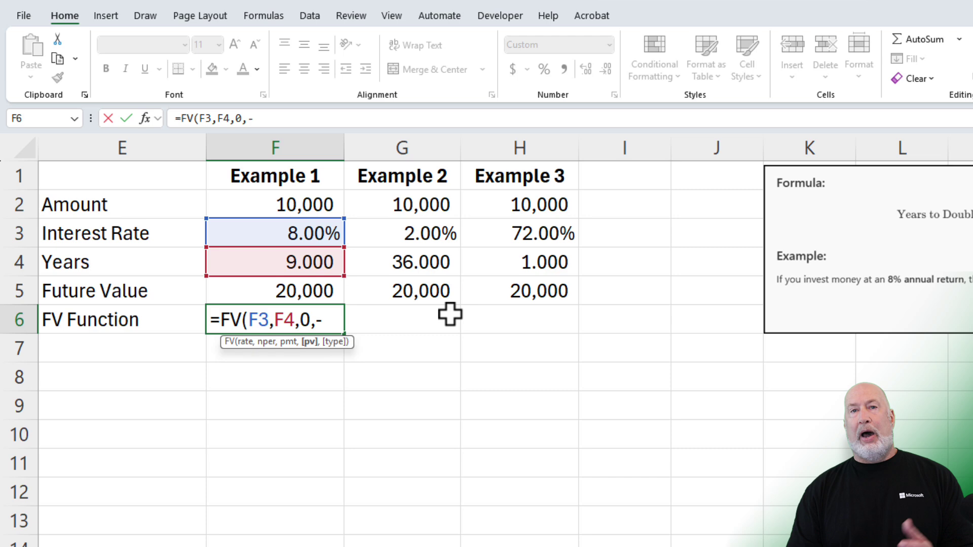
pyautogui.click(317, 205)
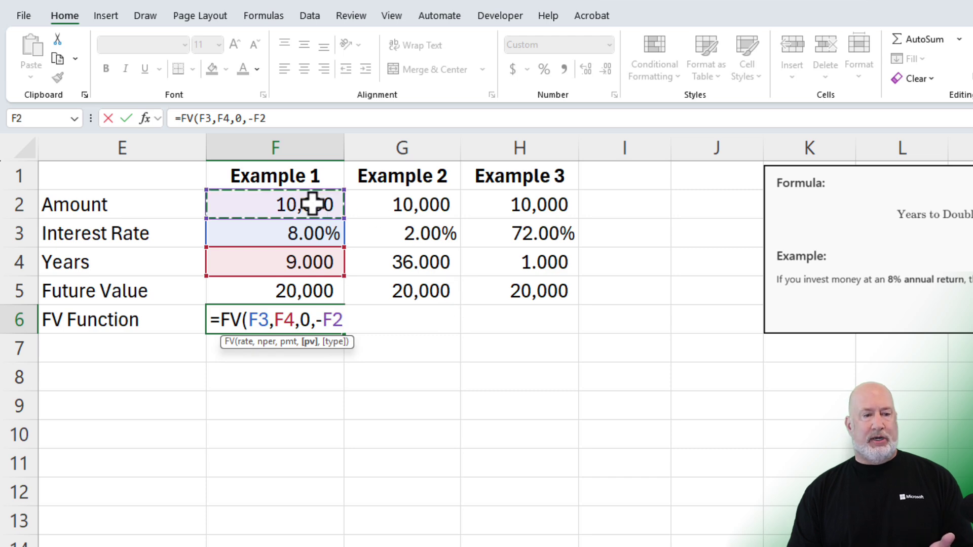
pyautogui.press('Return')
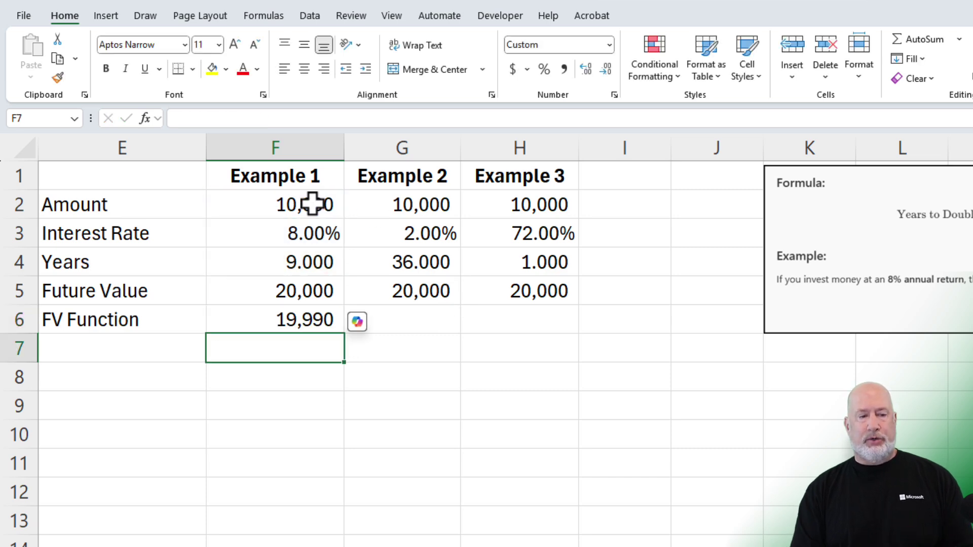
pyautogui.press('Up')
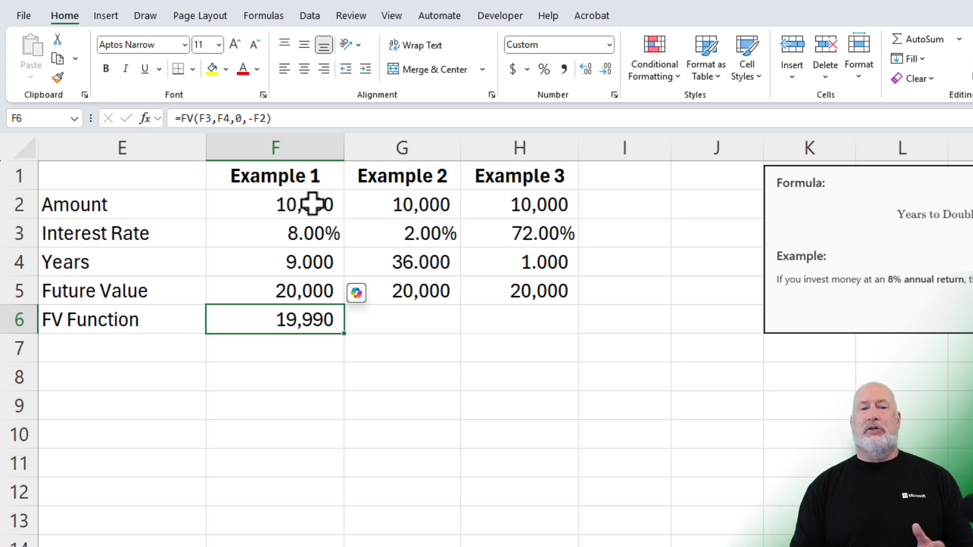
# Step: Review Example 2's amount, interest rate and years-to-double formula
pyautogui.click(373, 200)
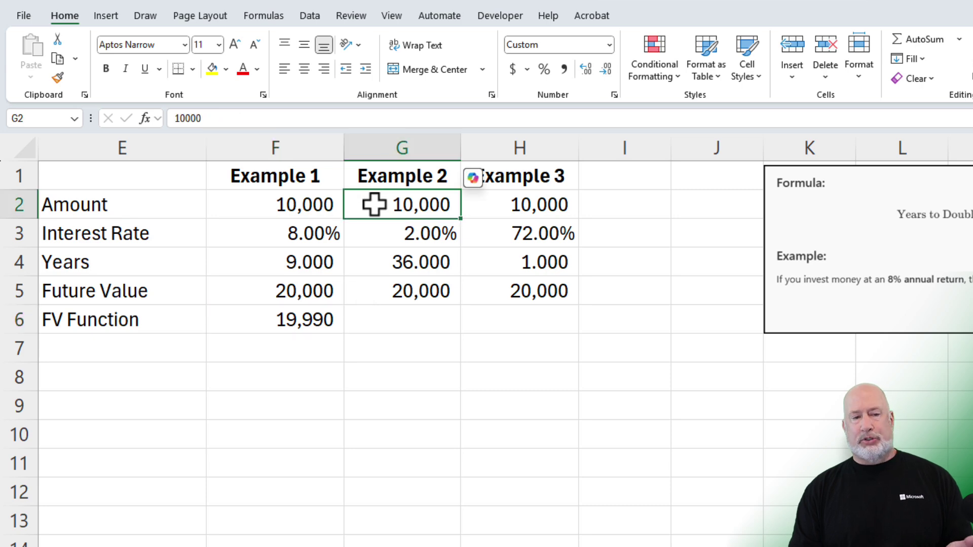
pyautogui.click(380, 239)
pyautogui.click(383, 262)
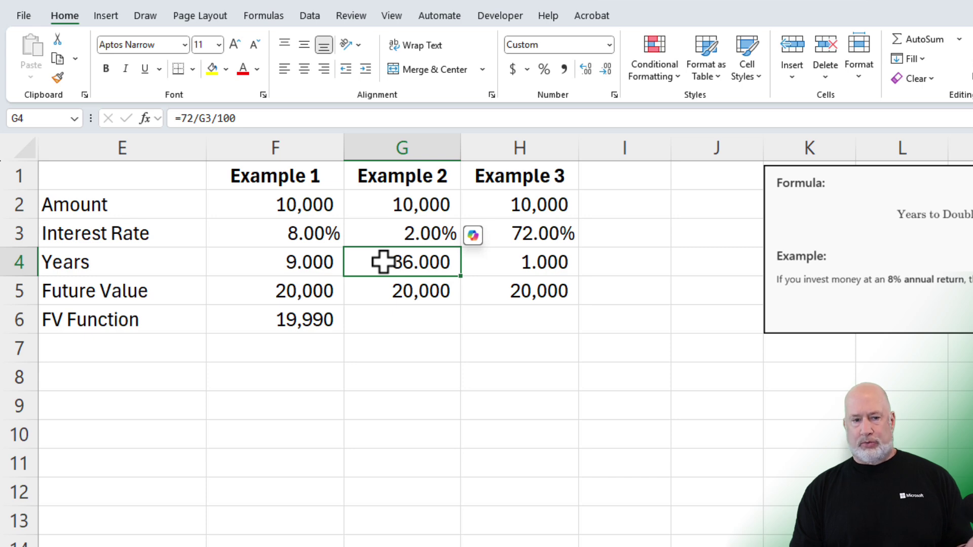
# Step: Fill the FV formula from F6 into G6 and H6, giving 20,399 and 17,200
pyautogui.click(408, 320)
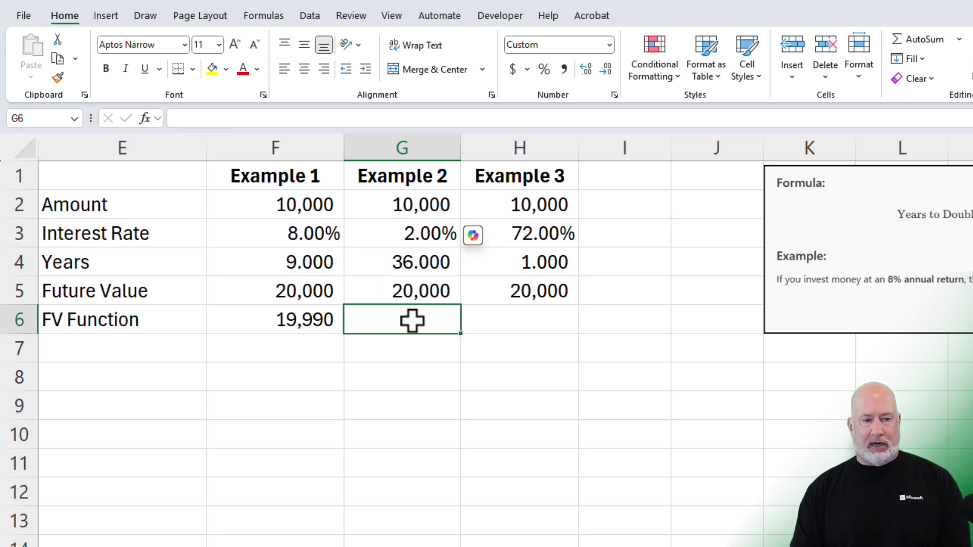
pyautogui.click(313, 318)
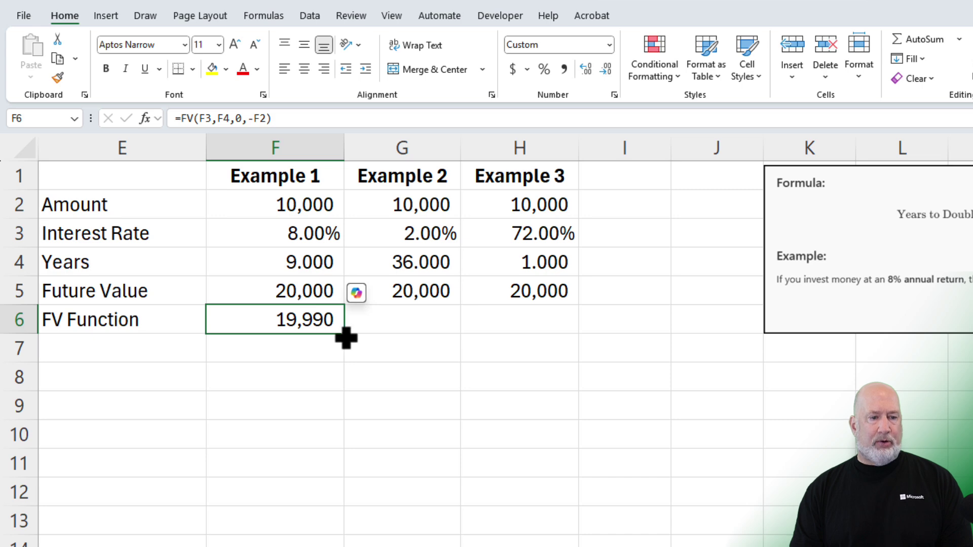
pyautogui.moveTo(345, 337); pyautogui.dragTo(439, 336)
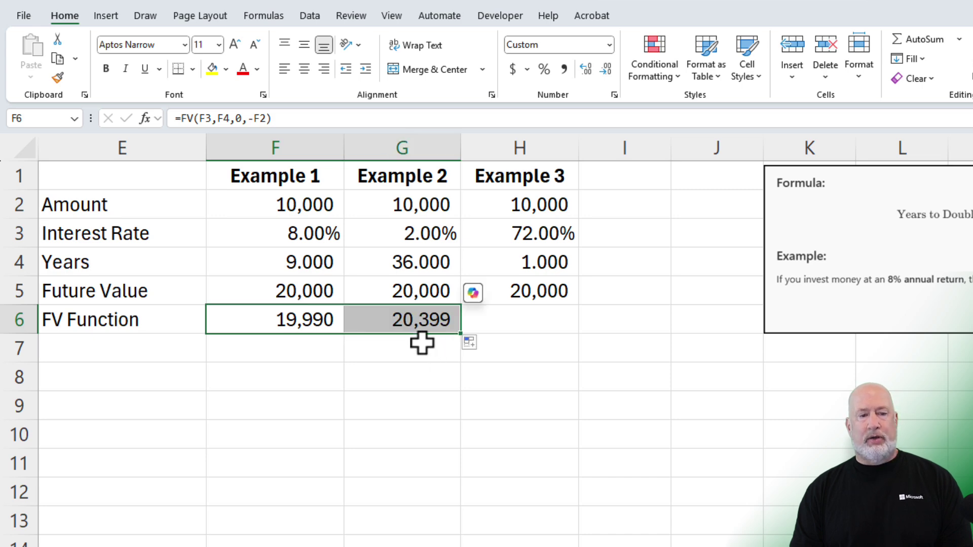
pyautogui.click(390, 319)
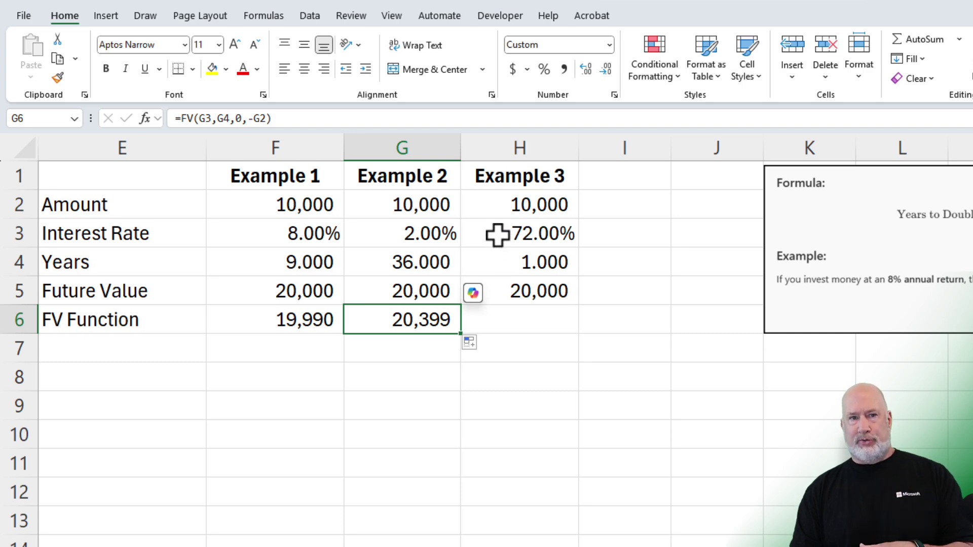
pyautogui.moveTo(462, 334); pyautogui.dragTo(532, 319)
pyautogui.click(532, 320)
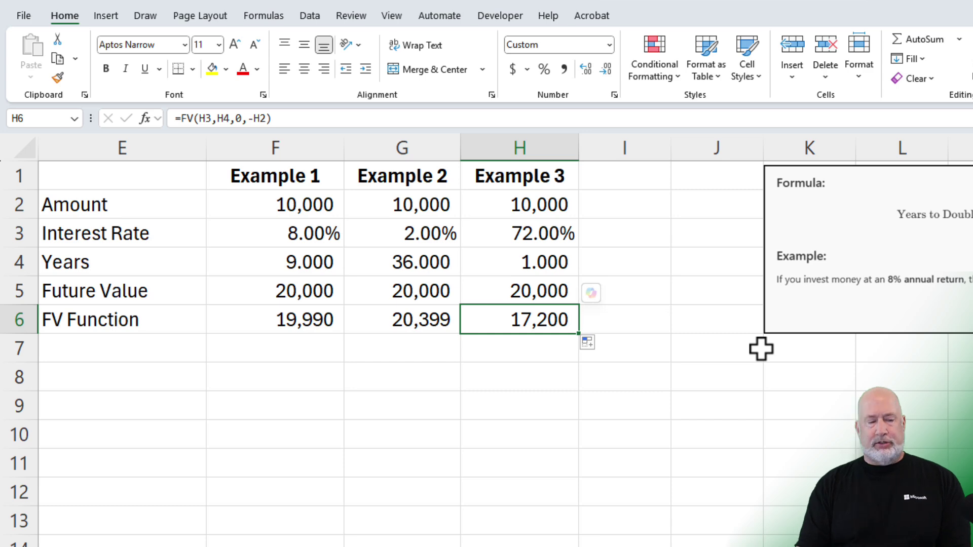
# Step: Label row 7 as NPER in cell E7
pyautogui.press('Left')
pyautogui.press('Left')
pyautogui.press('Left')
pyautogui.press('Left')
pyautogui.press('Down')
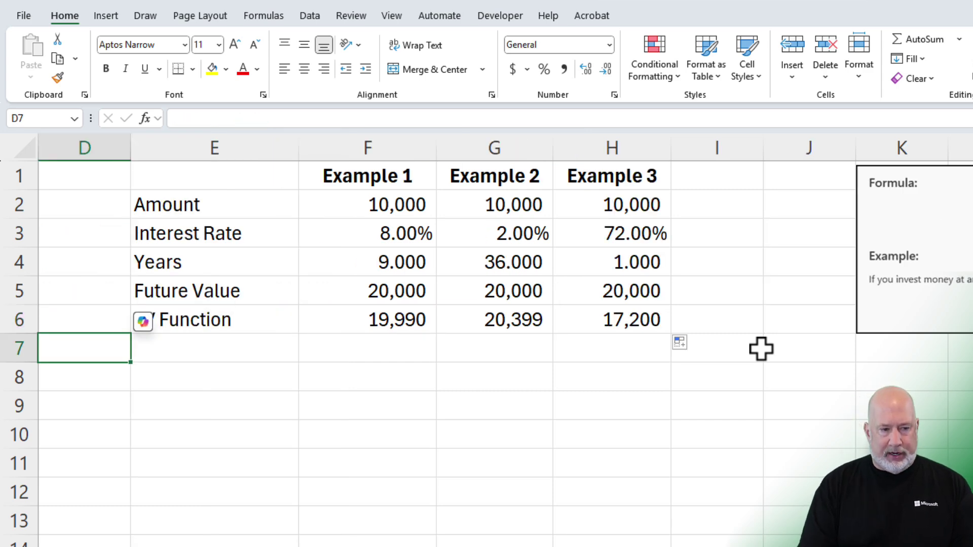
pyautogui.press('Right')
pyautogui.write('N')
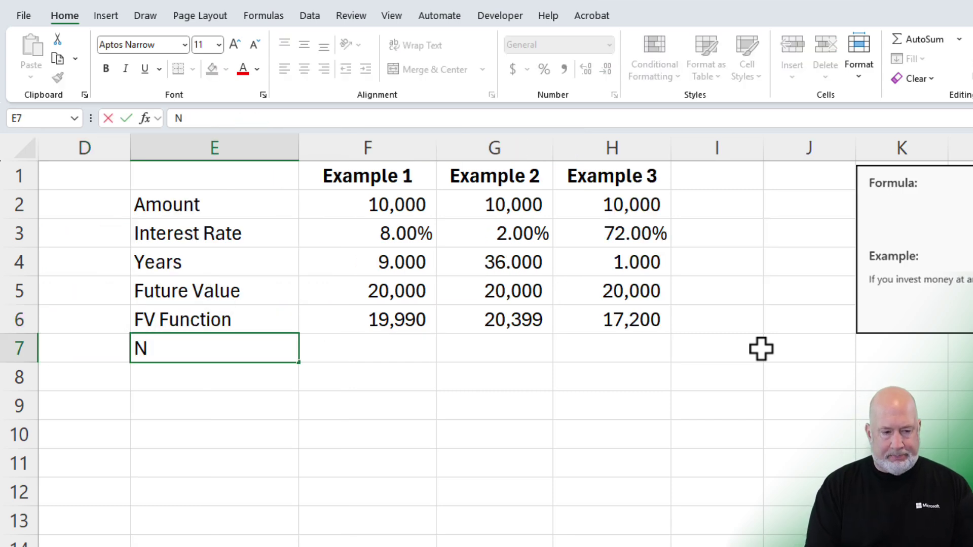
pyautogui.write('PER')
pyautogui.press('Tab')
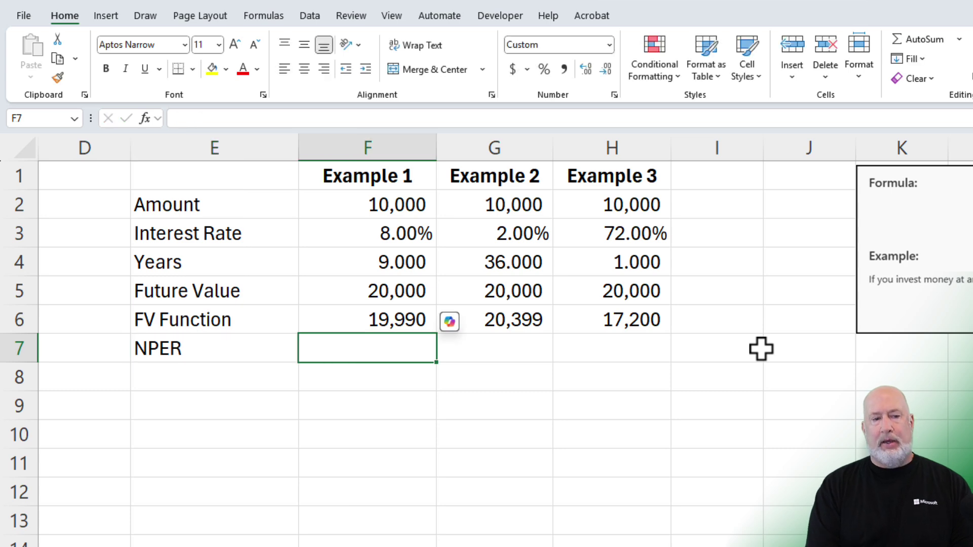
# Step: Enter =NPER(F3,,-F2,F5) in F7, returning 9.0065 periods, and compare with F4
pyautogui.write('=')
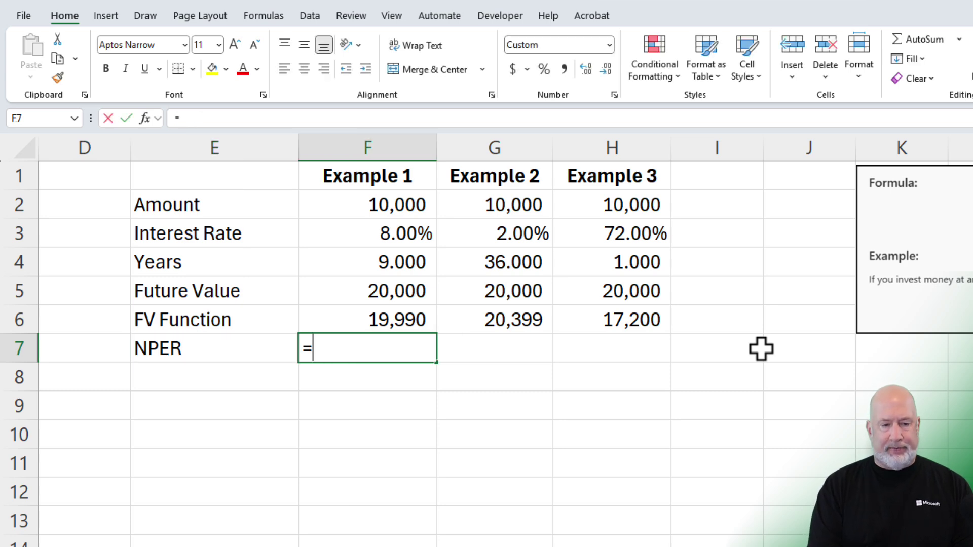
pyautogui.write('nper')
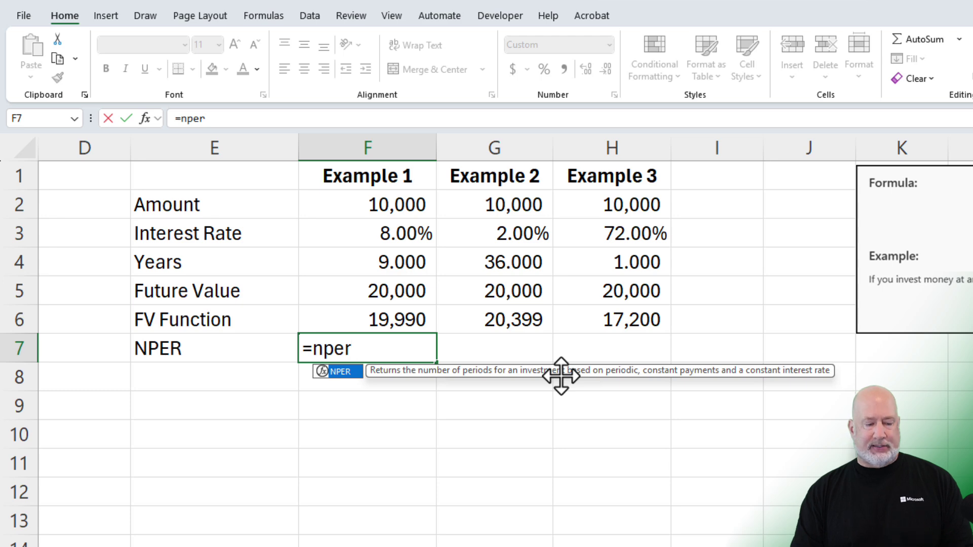
pyautogui.press('Tab')
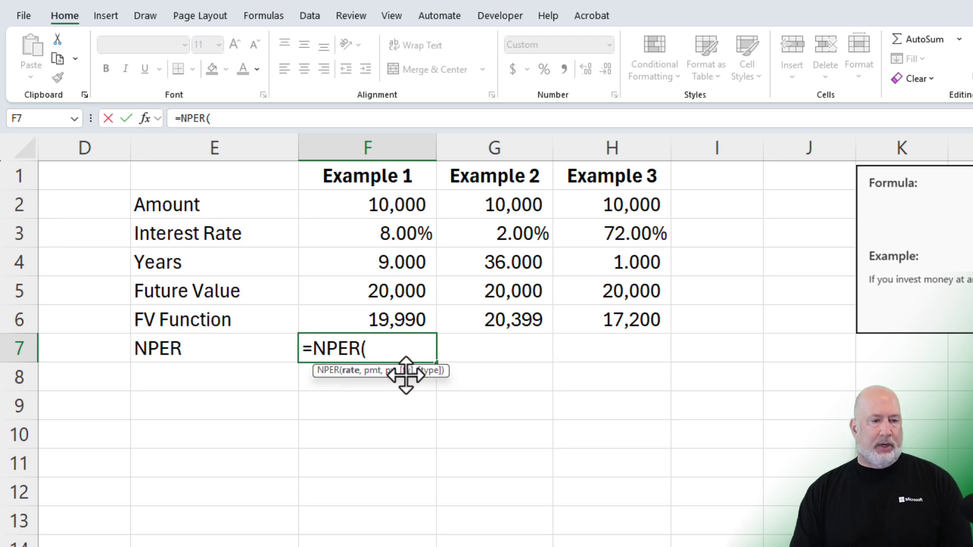
pyautogui.click(374, 233)
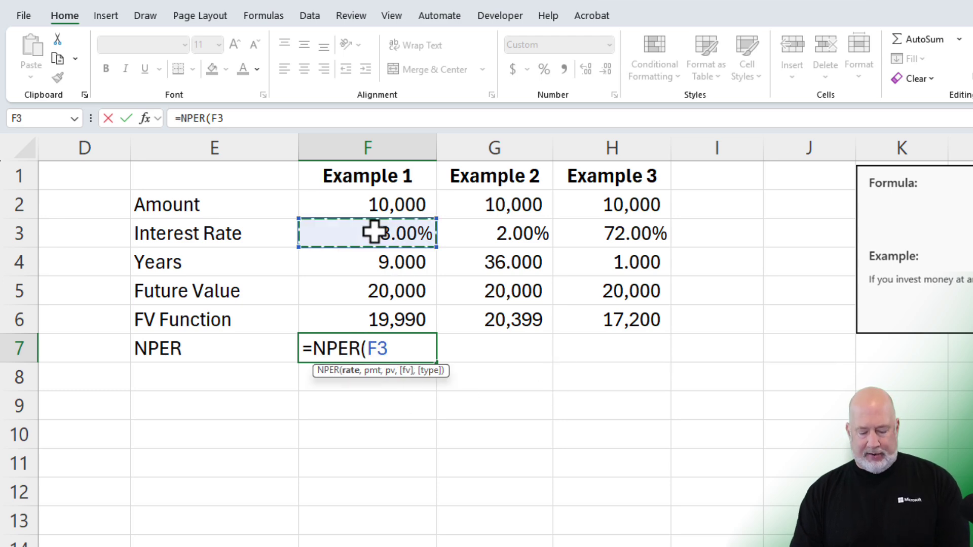
pyautogui.write(',')
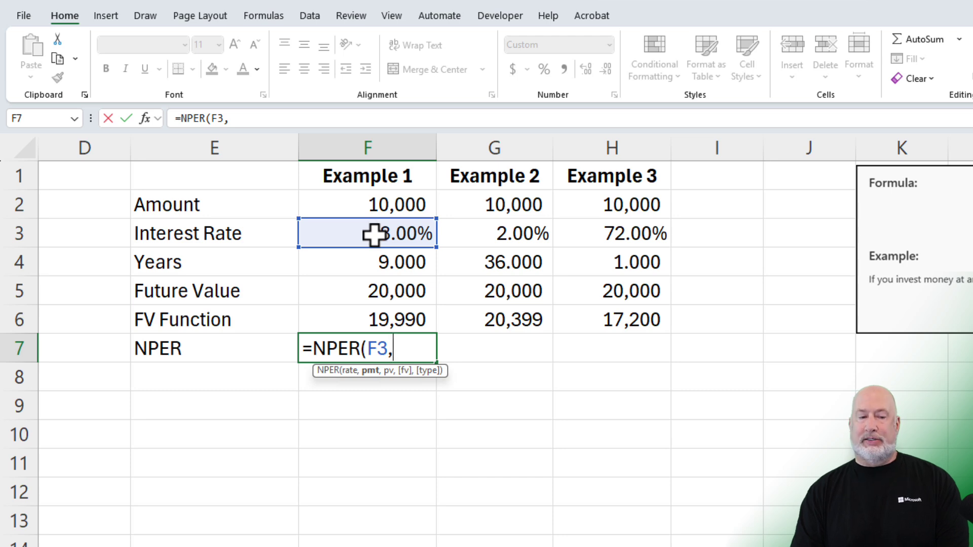
pyautogui.write(',')
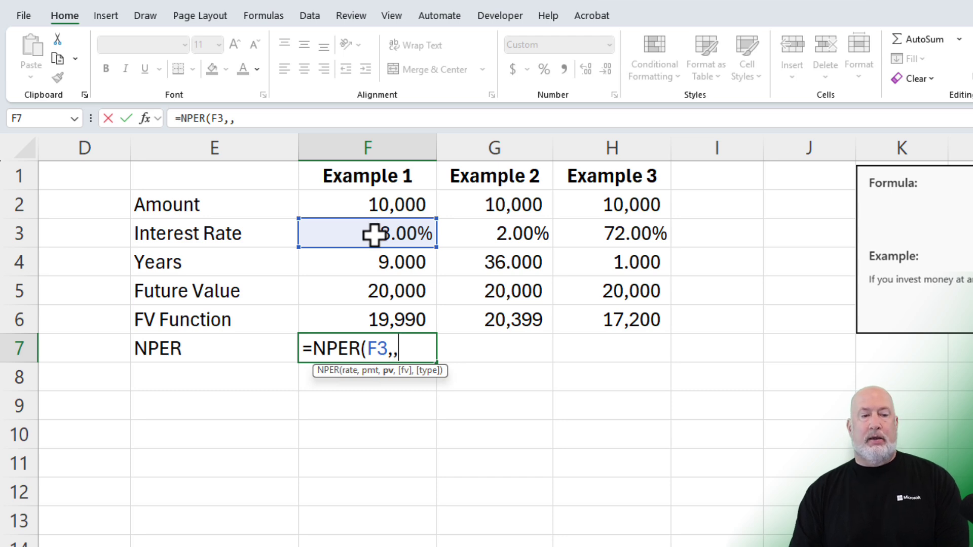
pyautogui.write('-')
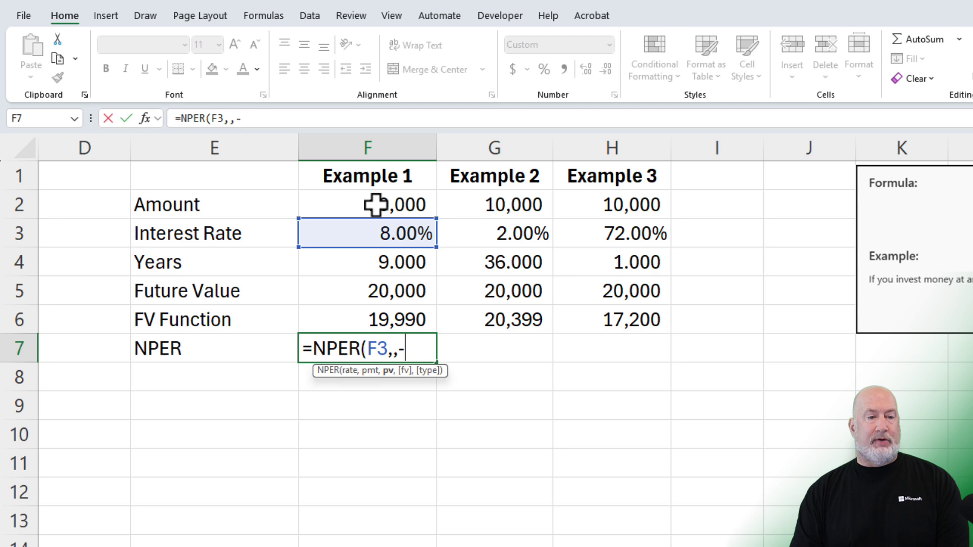
pyautogui.click(375, 204)
pyautogui.write(',')
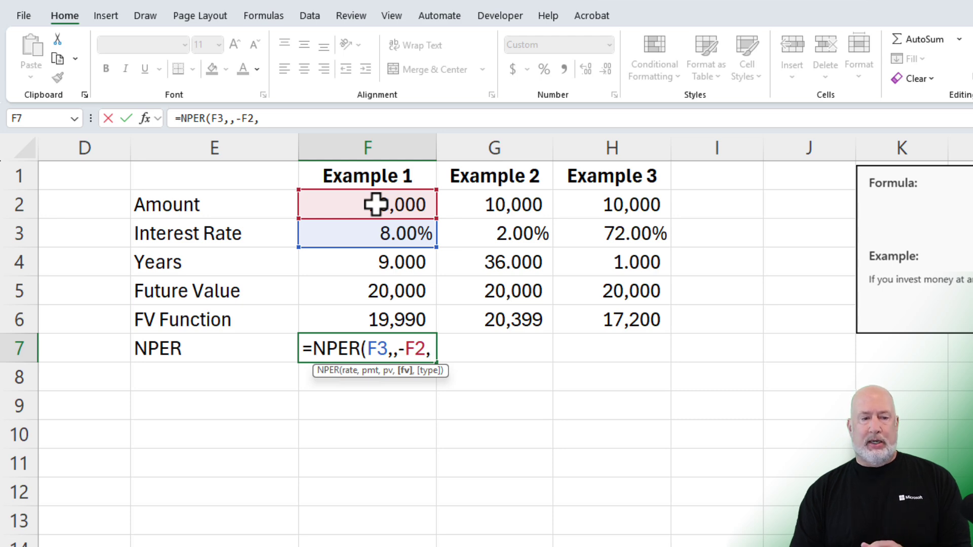
pyautogui.click(353, 291)
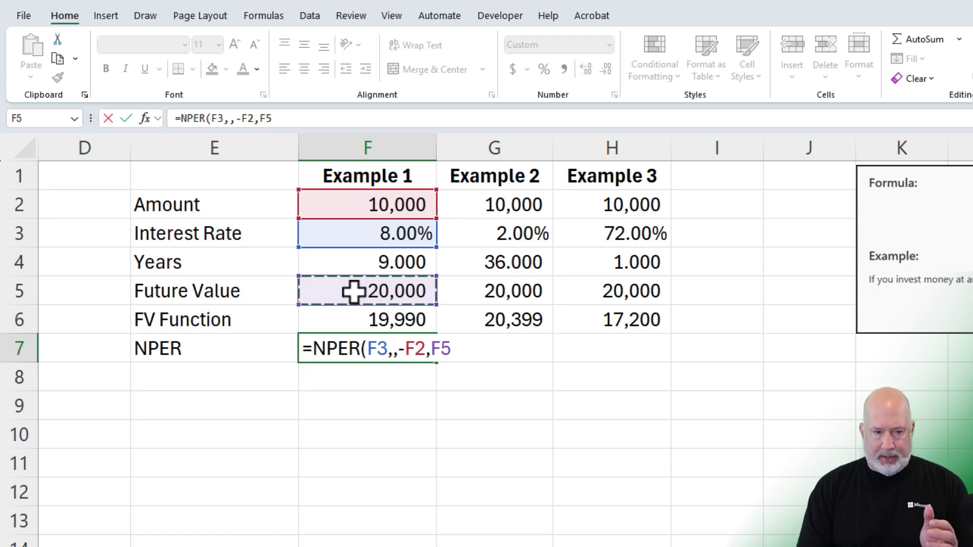
pyautogui.press('Return')
pyautogui.press('Up')
pyautogui.press('Right')
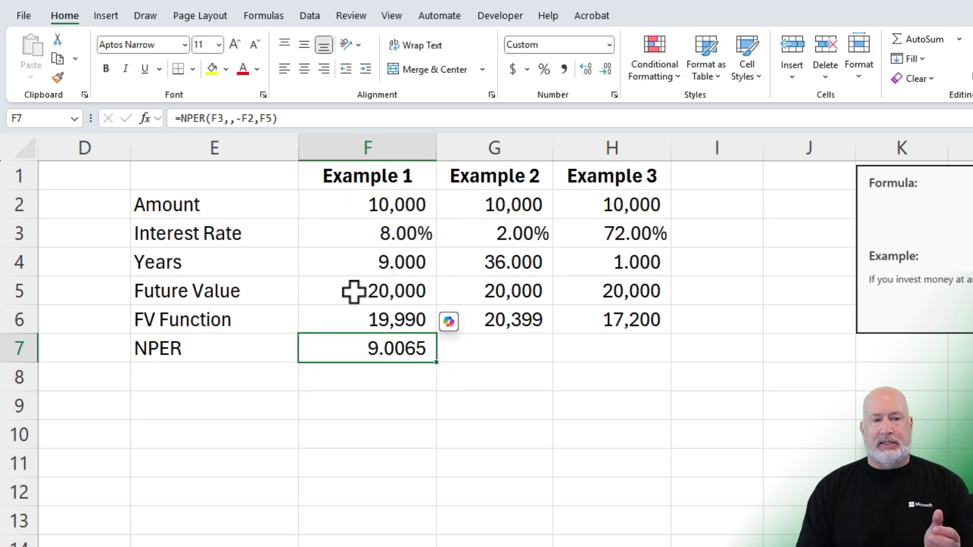
pyautogui.click(346, 266)
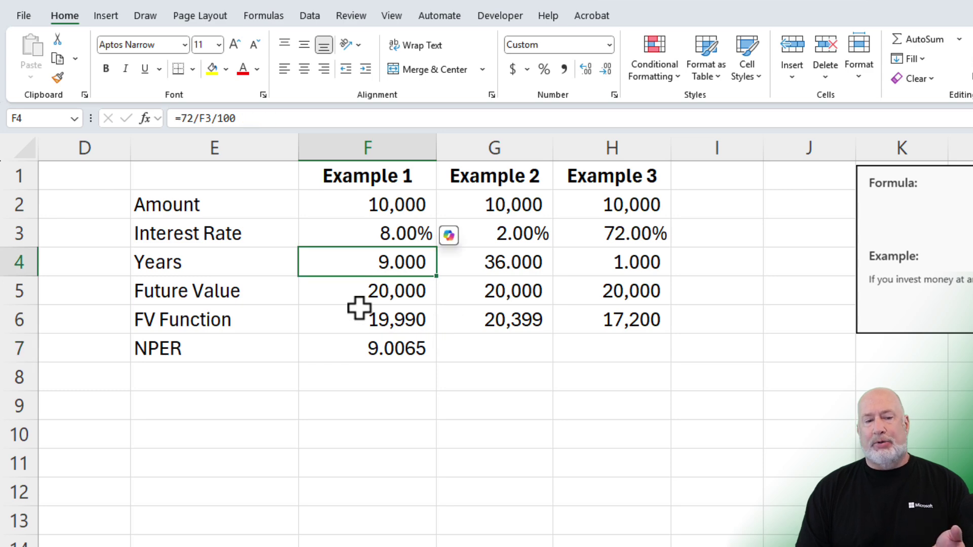
pyautogui.click(359, 348)
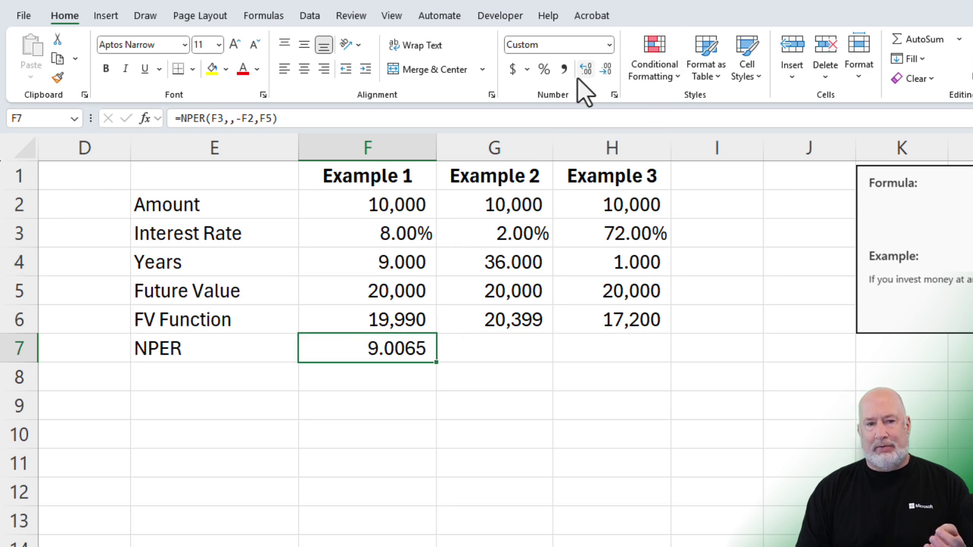
# Step: Apply Comma Style to F7 and fill NPER into G7 and H7, giving 35.00 and 1.28
pyautogui.click(564, 69)
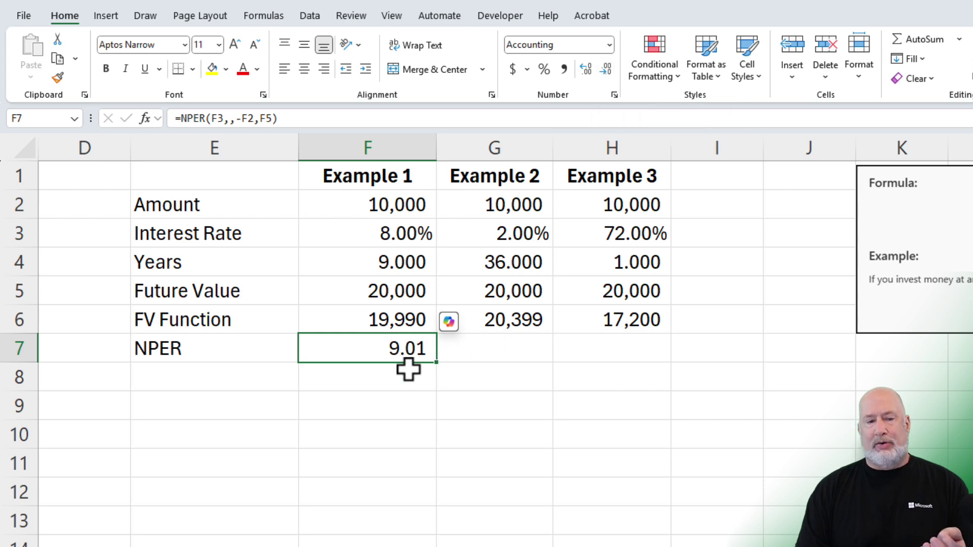
pyautogui.moveTo(440, 366); pyautogui.dragTo(529, 370)
pyautogui.click(482, 353)
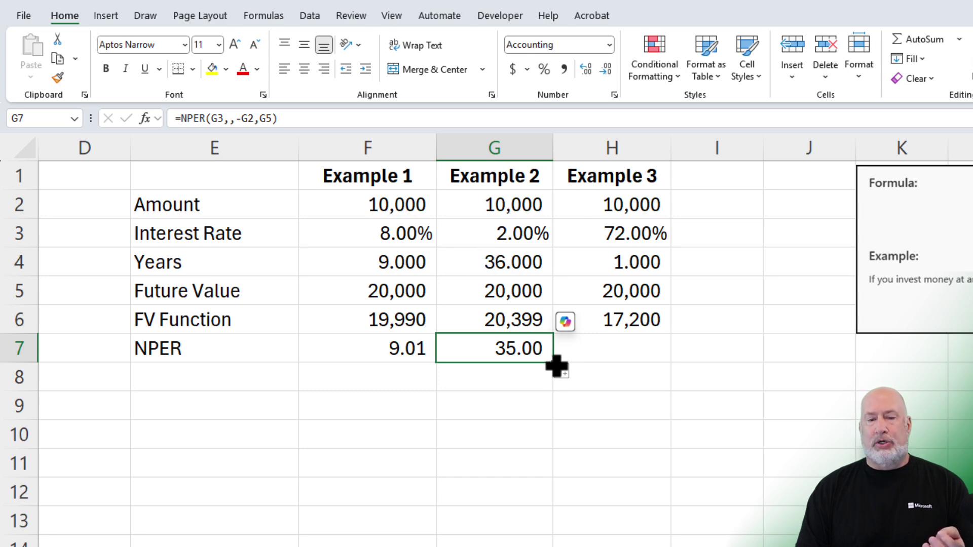
pyautogui.moveTo(556, 366); pyautogui.dragTo(648, 370)
pyautogui.click(614, 348)
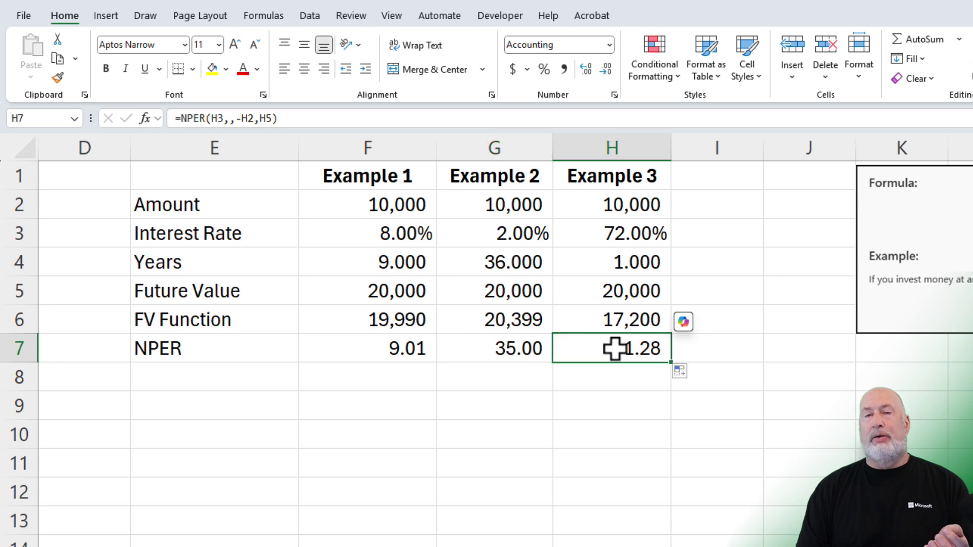